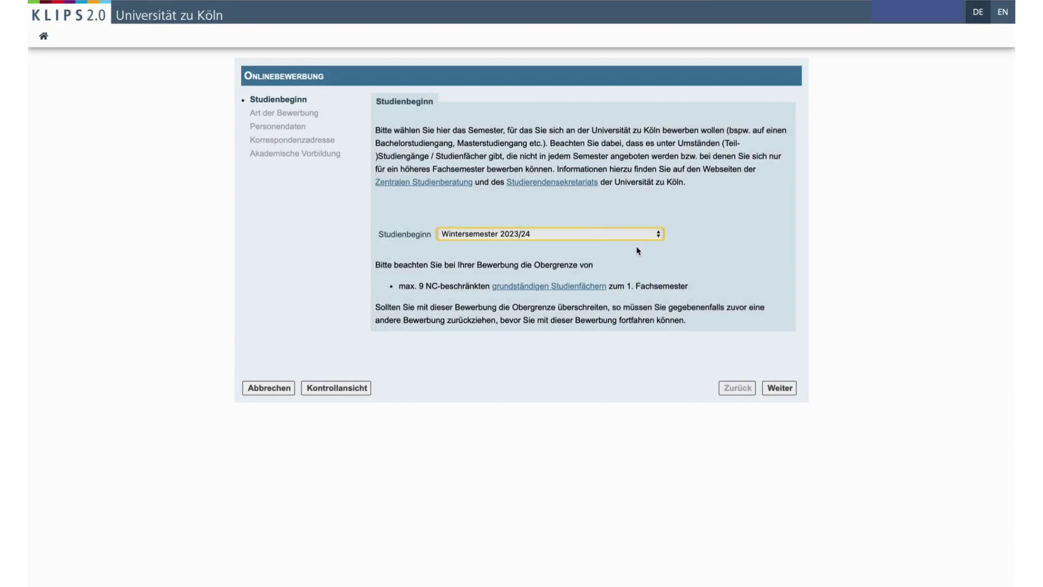
Step: Select Wintersemester 2023/24 as the start of studies and choose to apply anew for a different degree programme (anderen Studiengang neu bewerben)
left_click(636, 235)
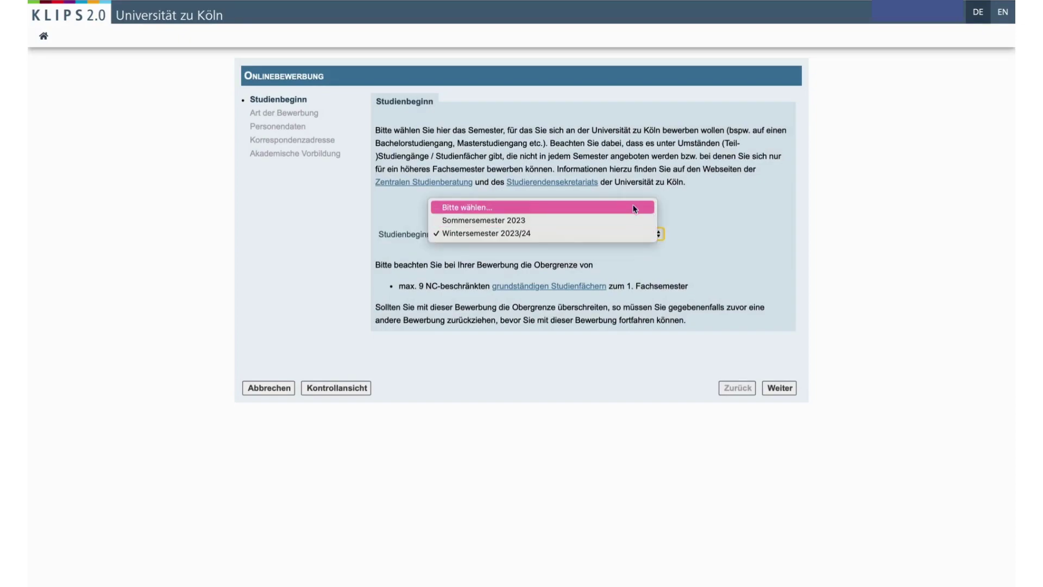
left_click(628, 233)
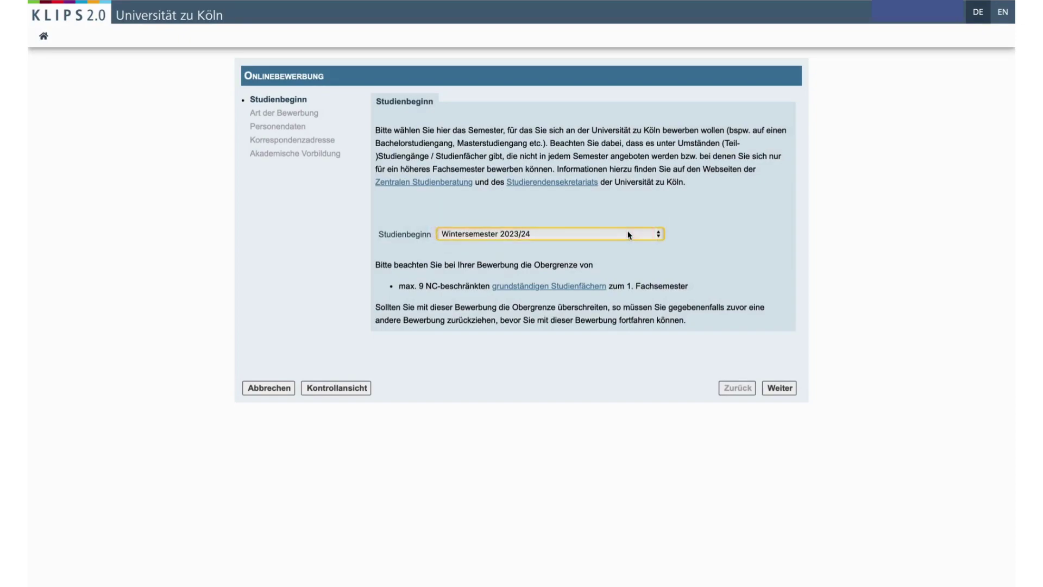
left_click(789, 395)
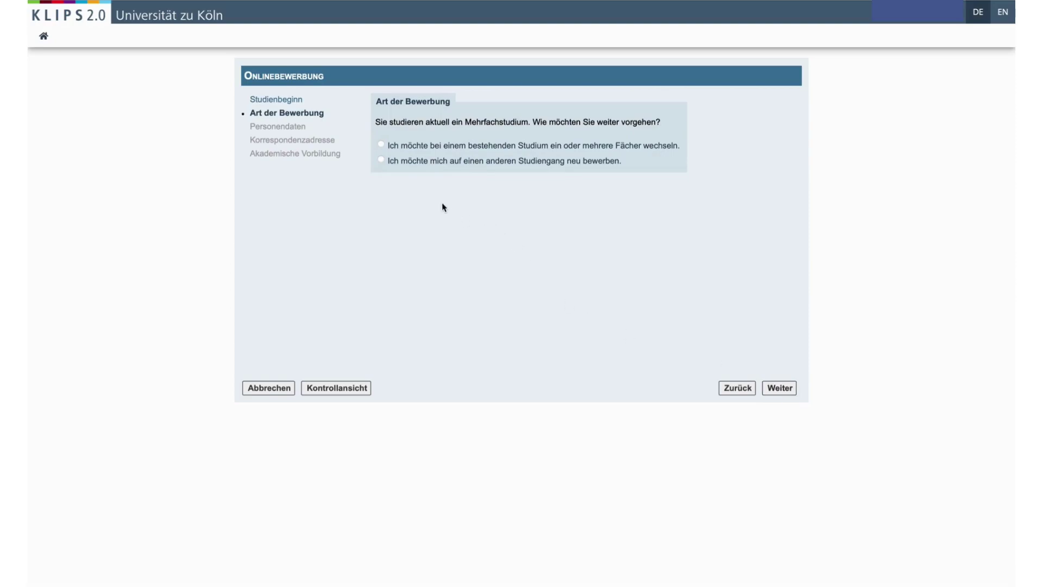
left_click(381, 160)
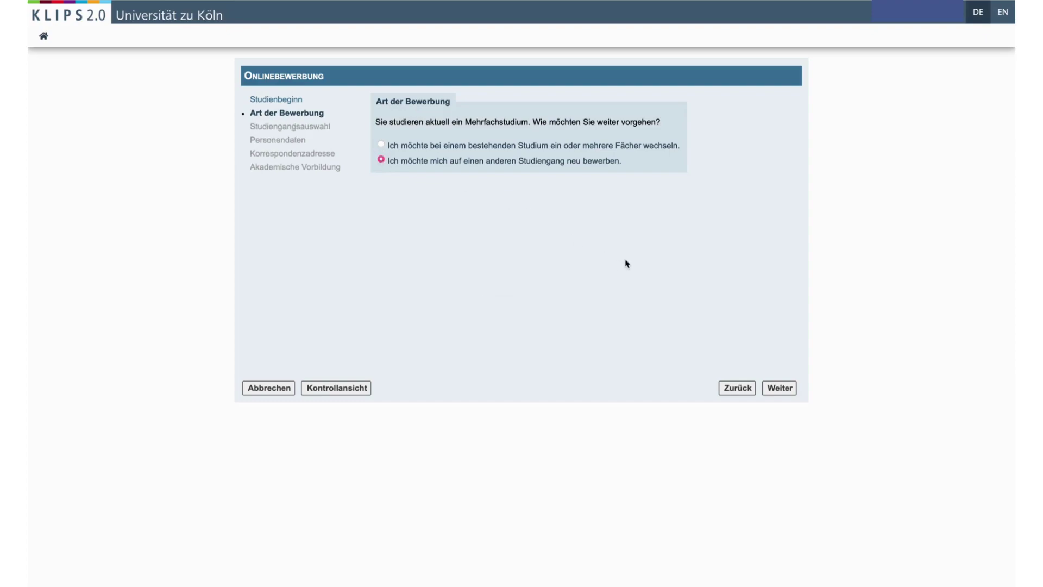
left_click(775, 393)
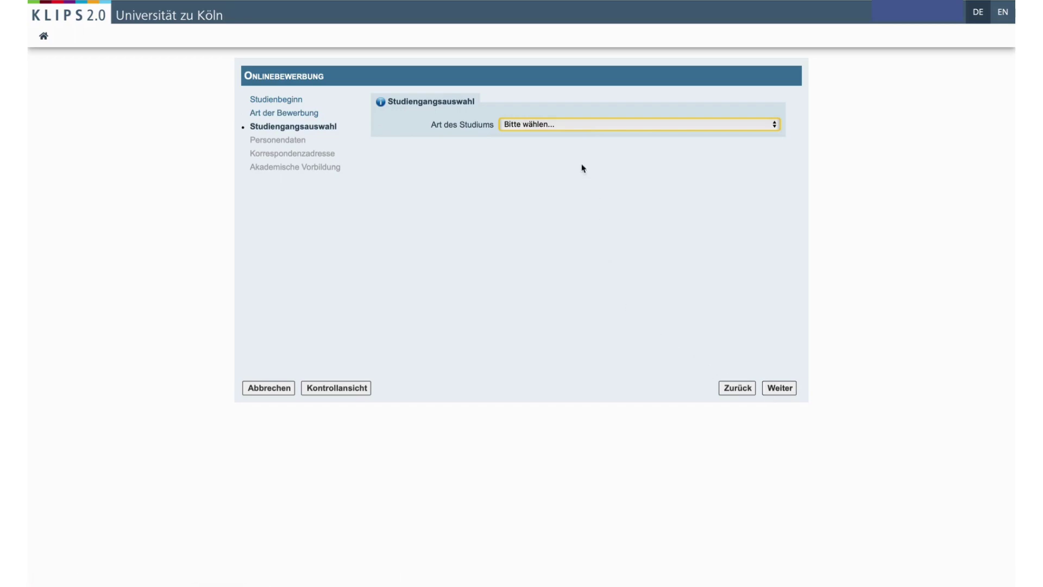
Step: Set the study type to Masterstudium, the degree goal to Lehramt an Grundschulen (M.Ed.) and the combination to Teilstudiengänge zur Auswahl
left_click(560, 128)
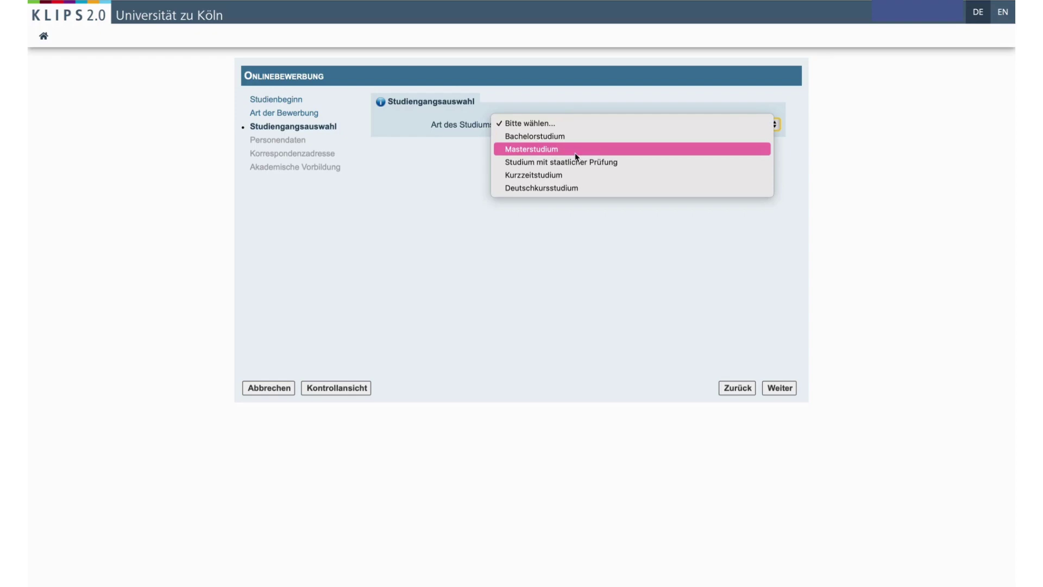
left_click(568, 151)
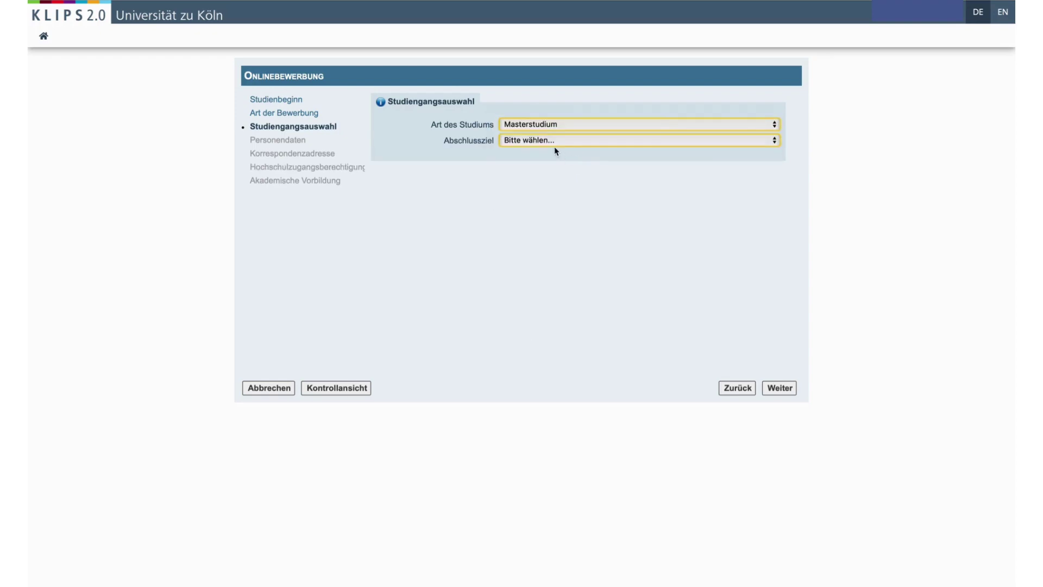
left_click(553, 142)
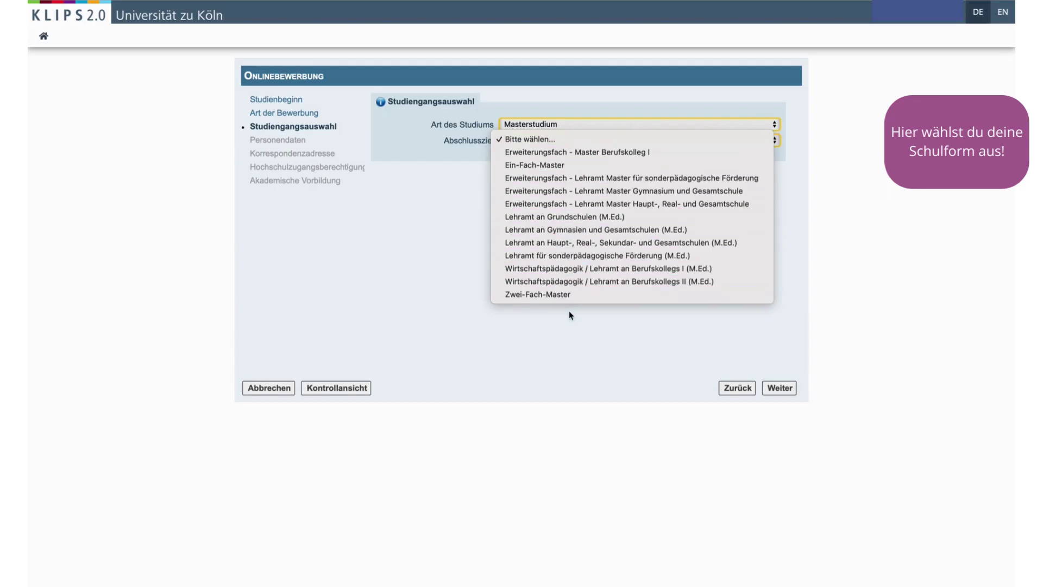
left_click(565, 217)
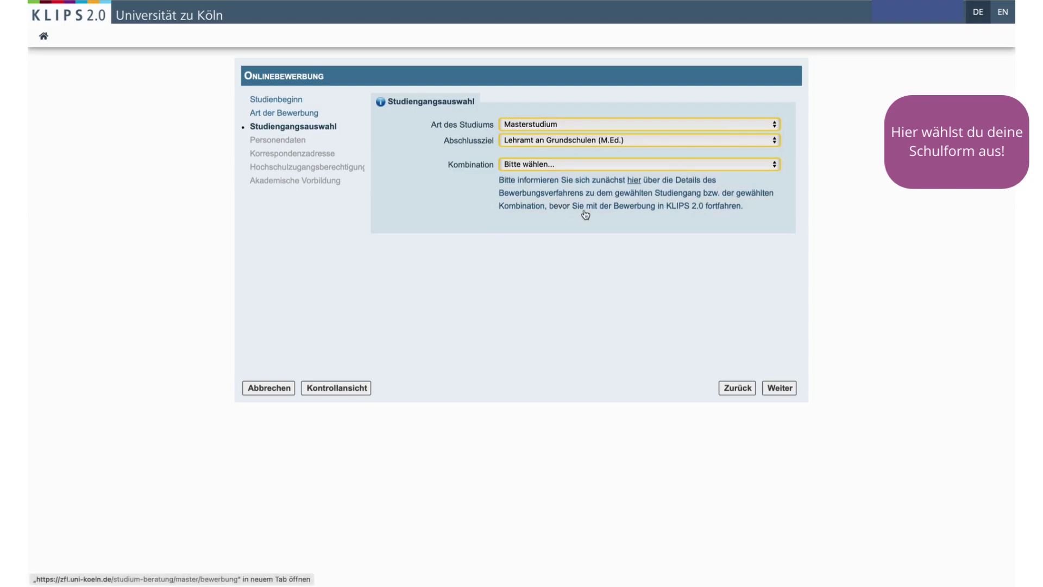
left_click(565, 168)
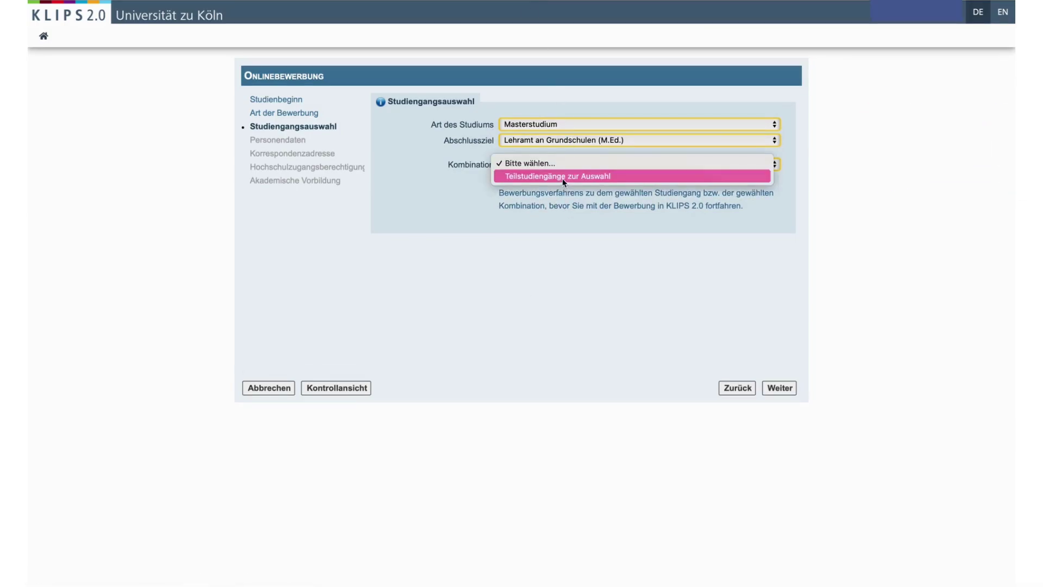
left_click(563, 177)
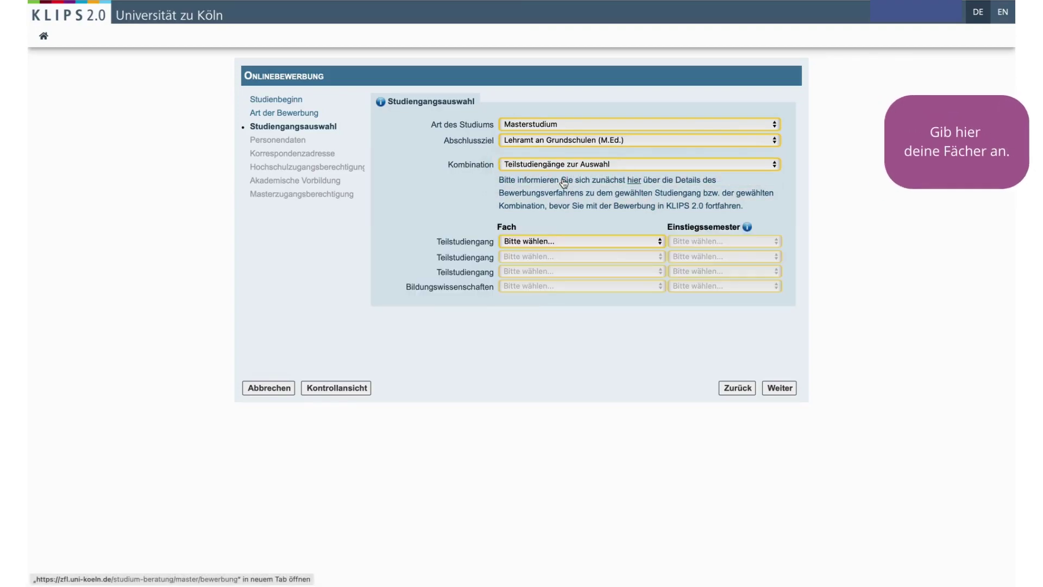
Step: Choose the subjects Lernbereich Mathematische Grundbildung, Lernbereich Sprachliche Grundbildung, Lernbereich Natur- und Gesellschaftswissenschaften and Bildungswissenschaften
left_click(590, 241)
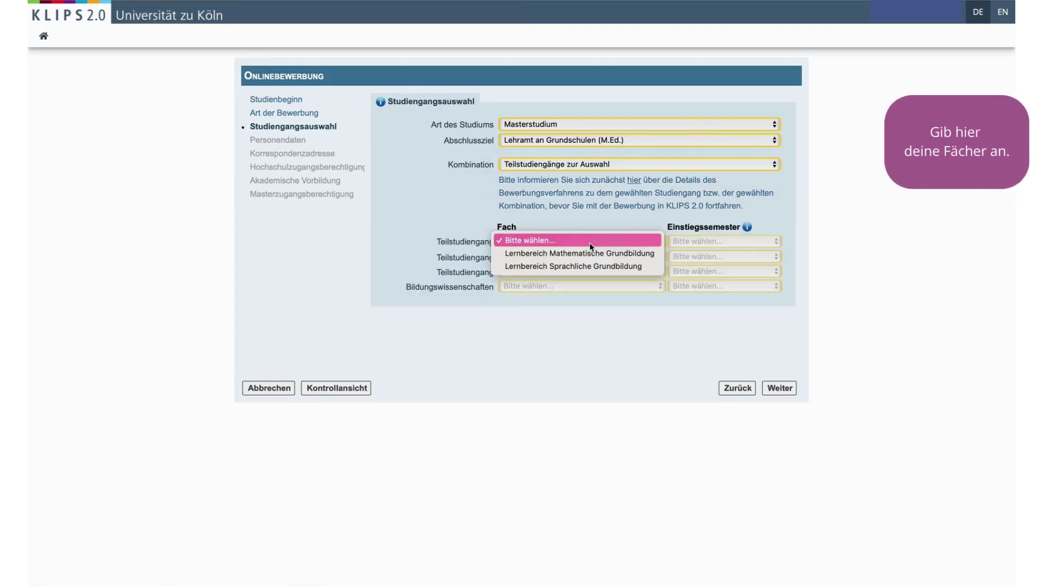
left_click(591, 253)
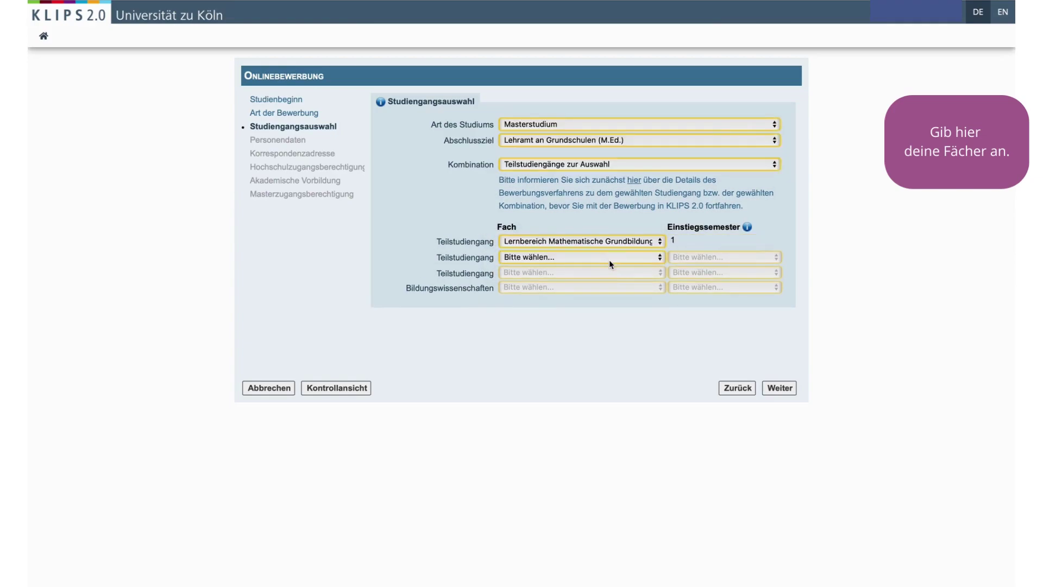
left_click(609, 260)
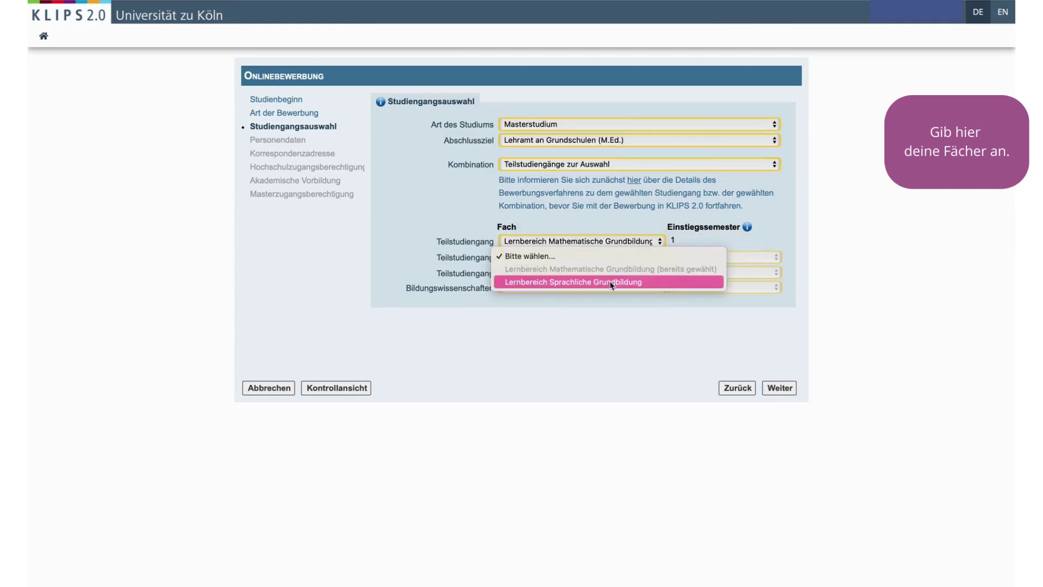
left_click(610, 282)
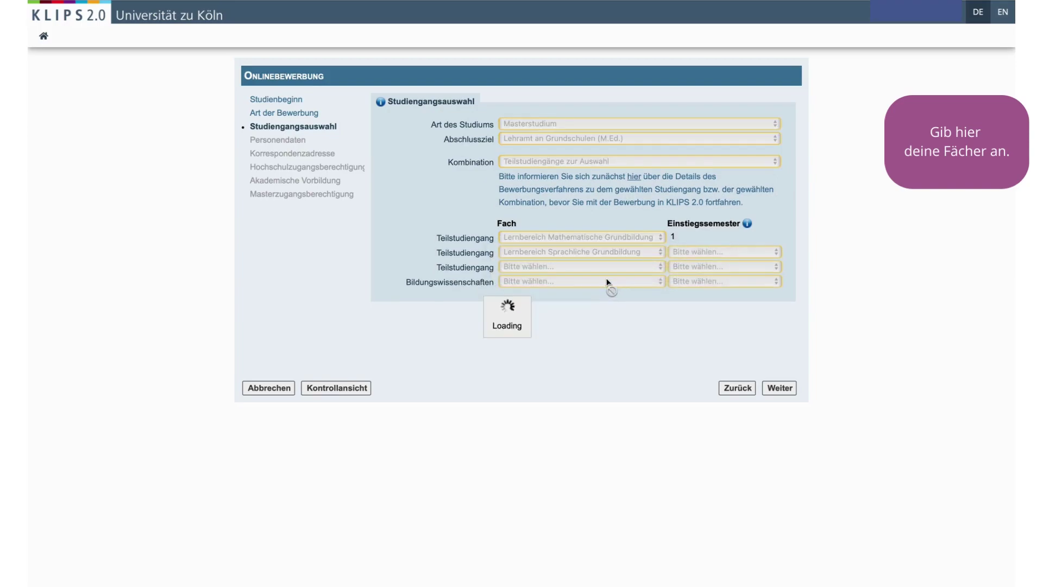
left_click(600, 273)
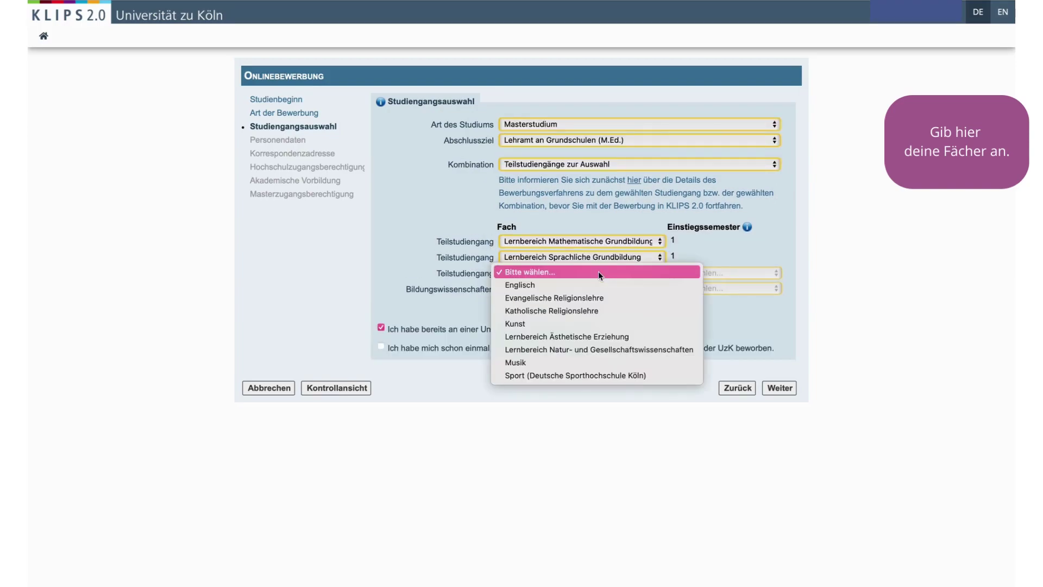
left_click(605, 350)
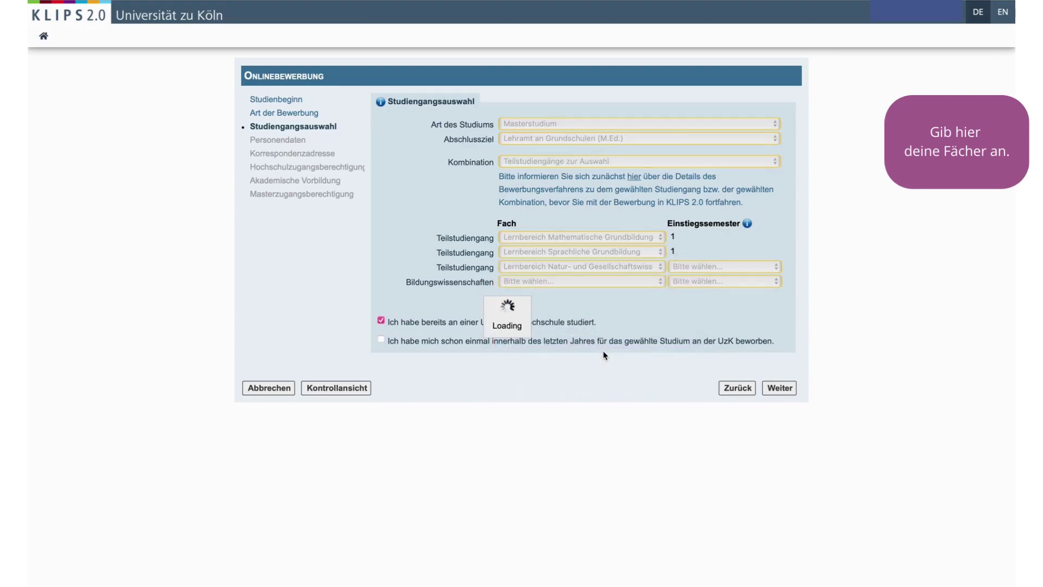
left_click(585, 294)
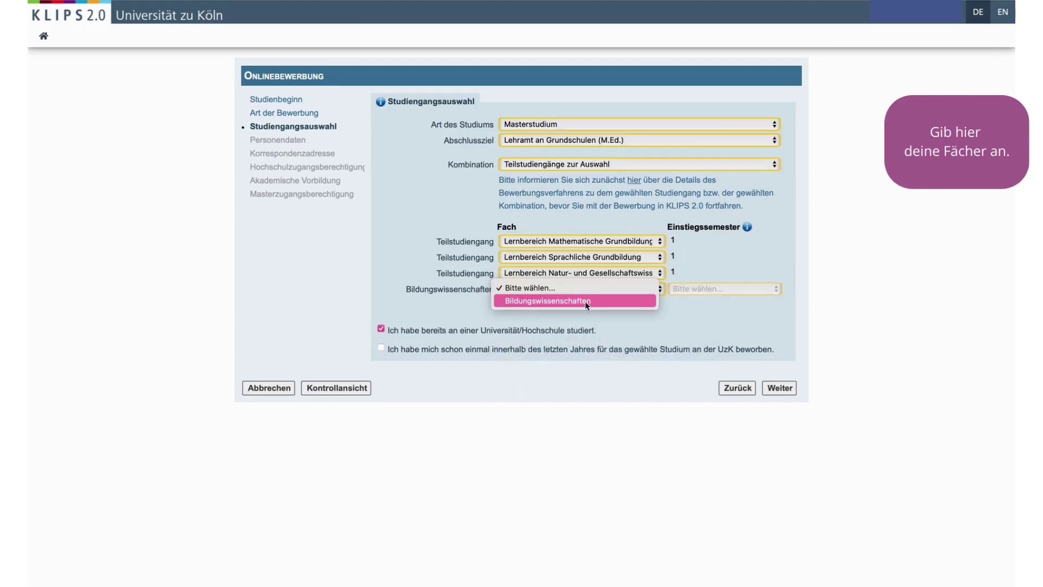
left_click(586, 302)
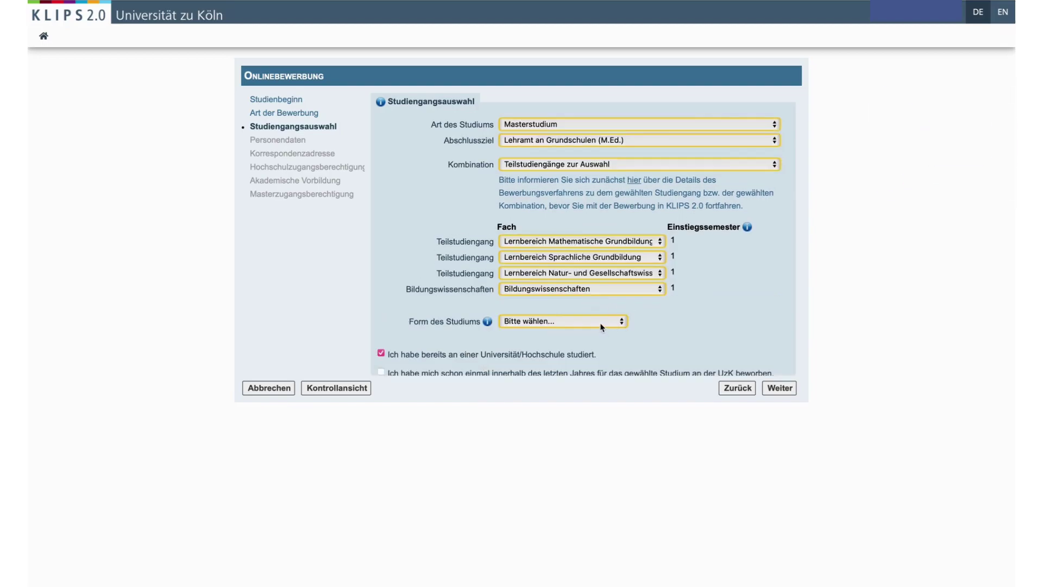
Step: Set the form of study to Konsekutives Masterstudium and continue to the personal data
left_click(602, 325)
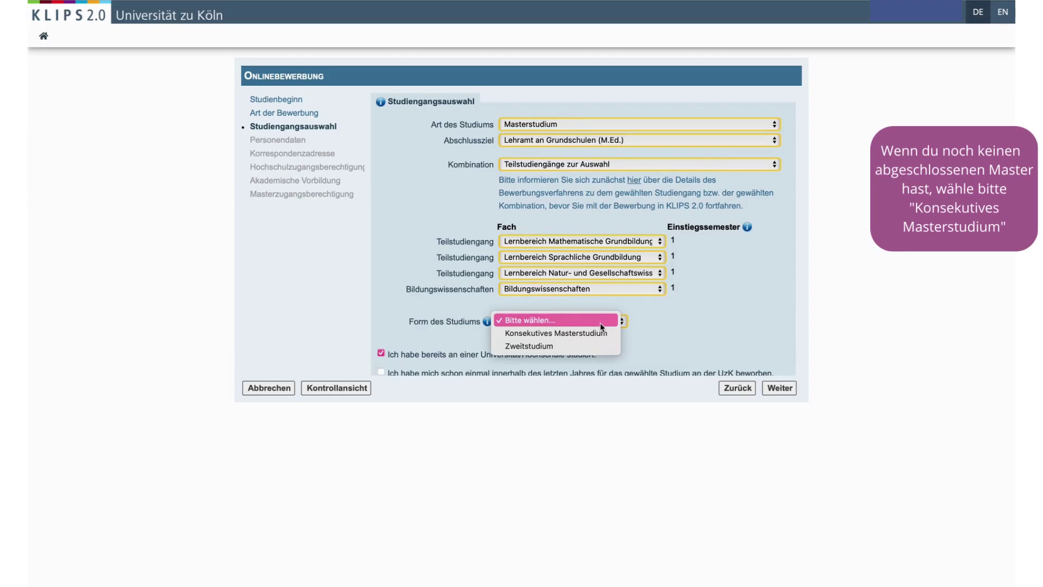
left_click(604, 337)
scroll(549, 363, "down", 1)
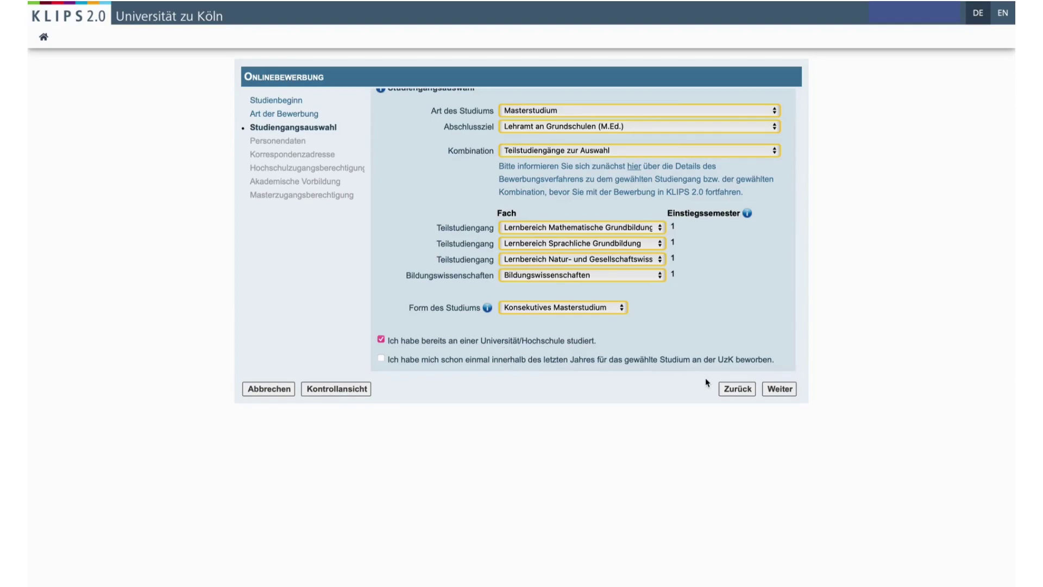
left_click(780, 389)
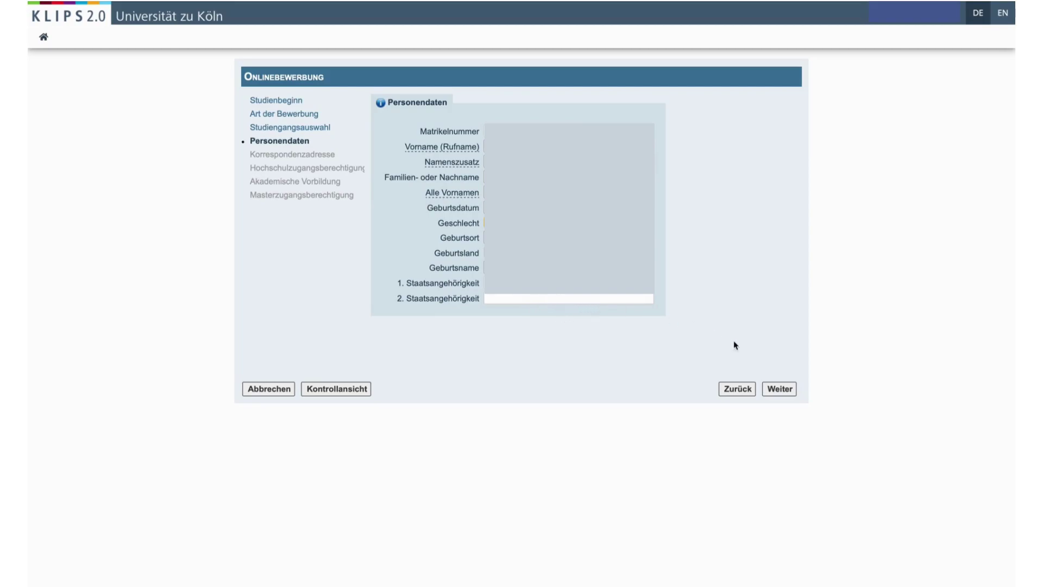
Step: Accept the prefilled personal data, correspondence address, university entrance qualification and academic background, continuing to the Masterzugangsberechtigung page
left_click(781, 391)
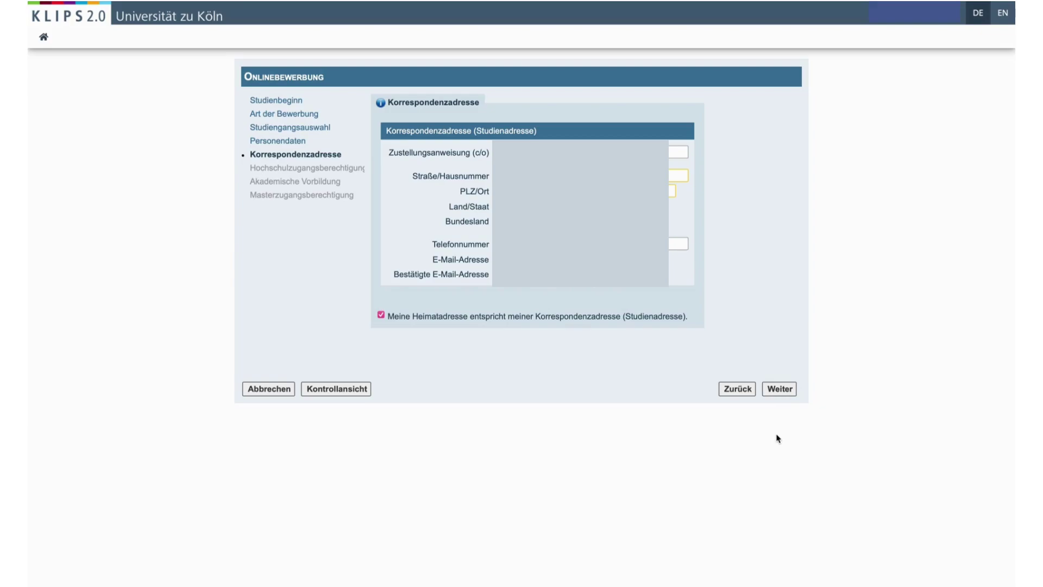
left_click(771, 389)
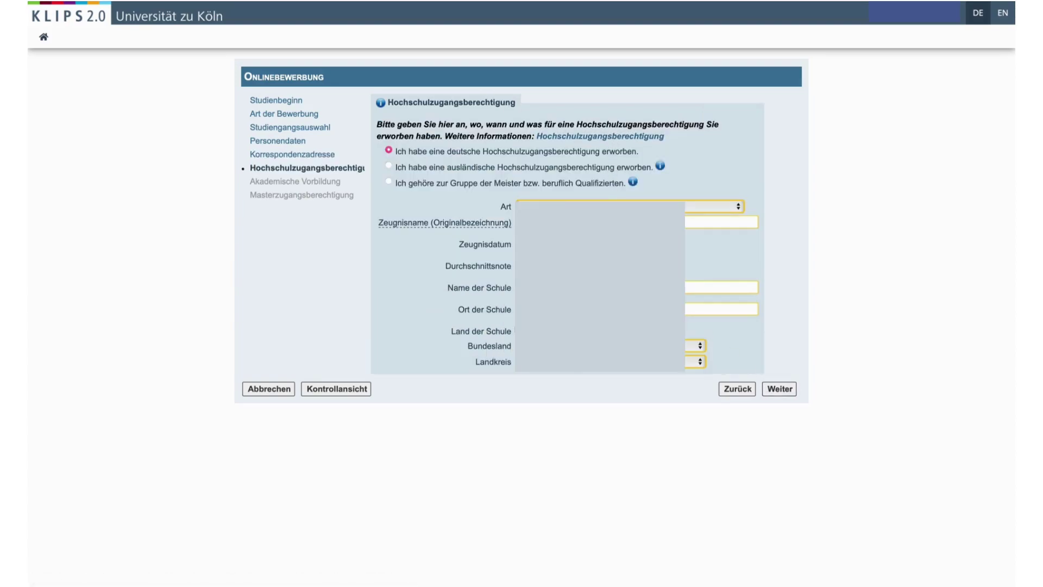
scroll(568, 233, "down", 1)
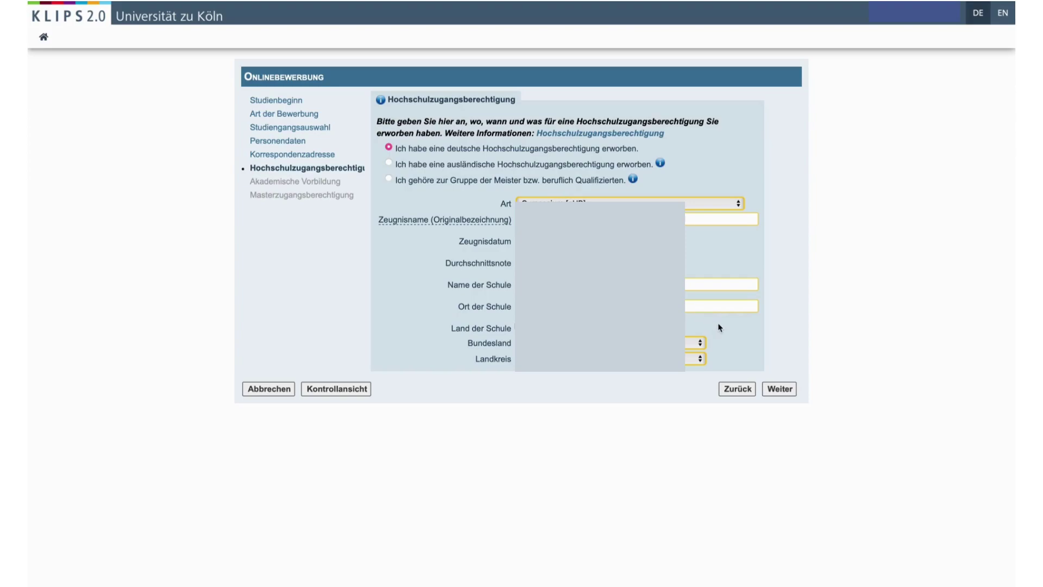
left_click(775, 390)
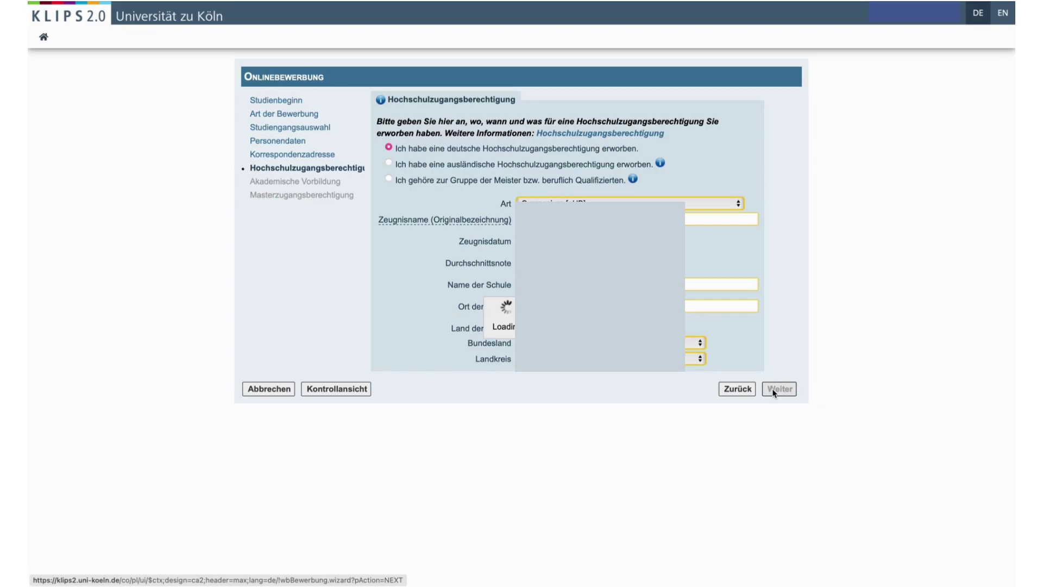
left_click(775, 391)
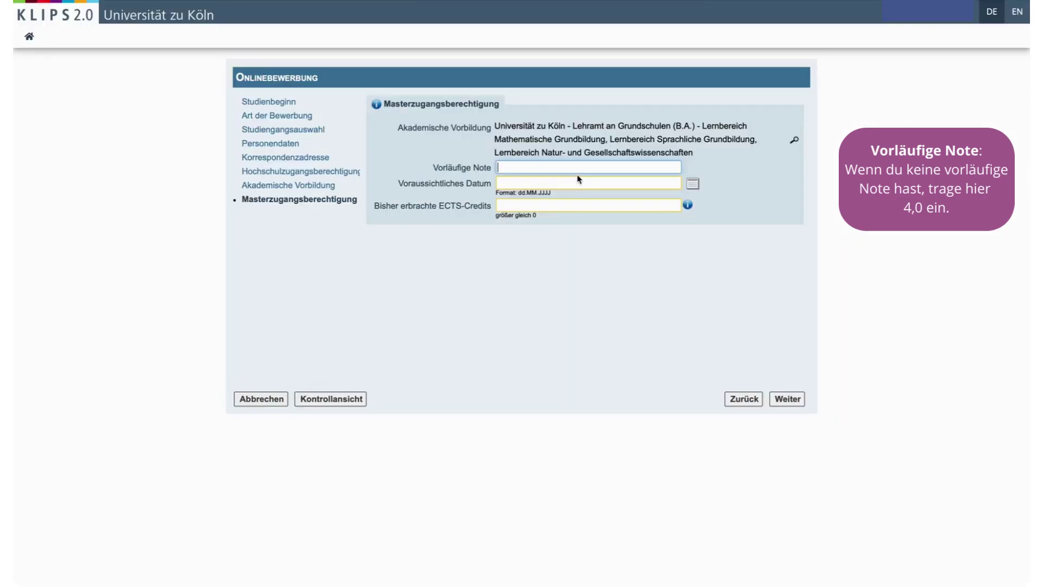
Step: Enter the provisional grade 2,2, the expected date 30.09.2023 and 147 ECTS credits earned so far, and submit the Masterzugangsberechtigung details
type("2,2")
key("Tab")
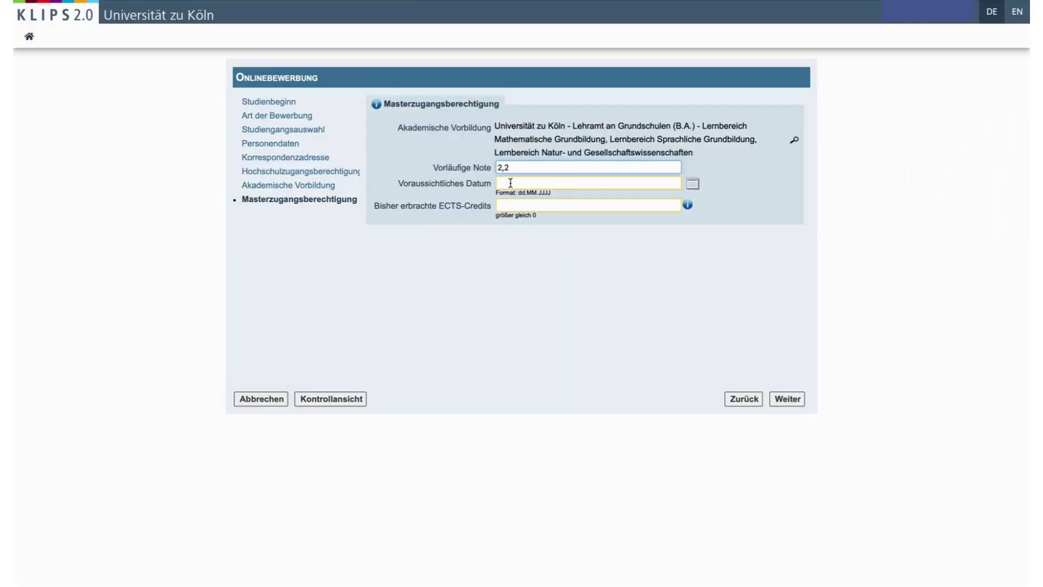
type("30.")
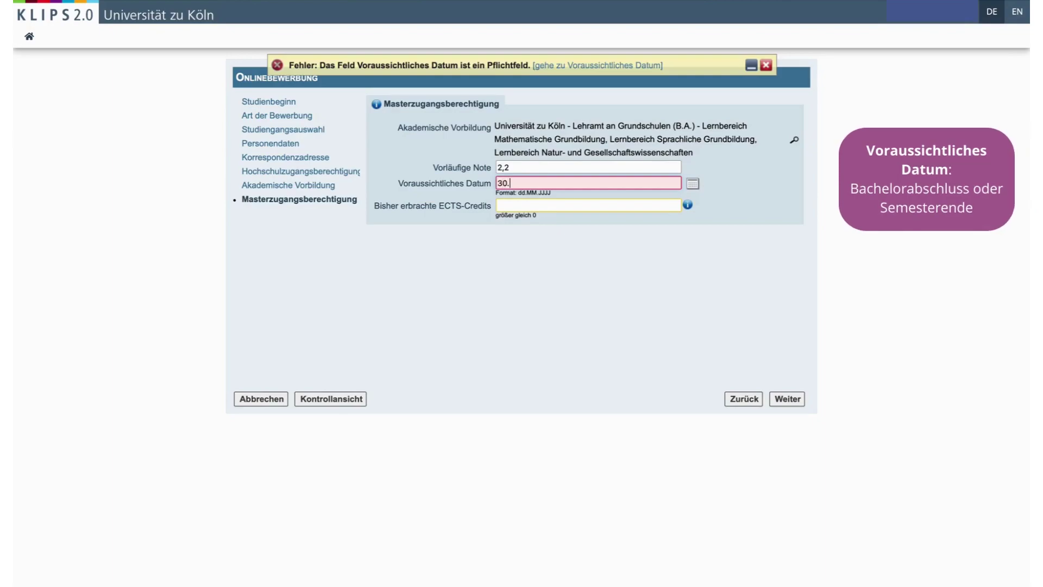
type("09.2023")
left_click(522, 207)
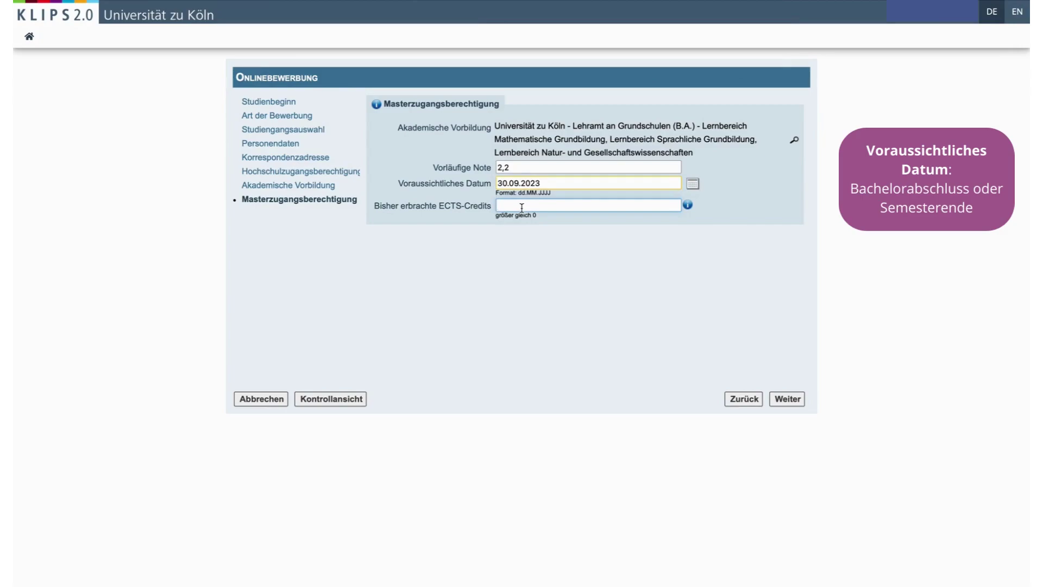
type("147")
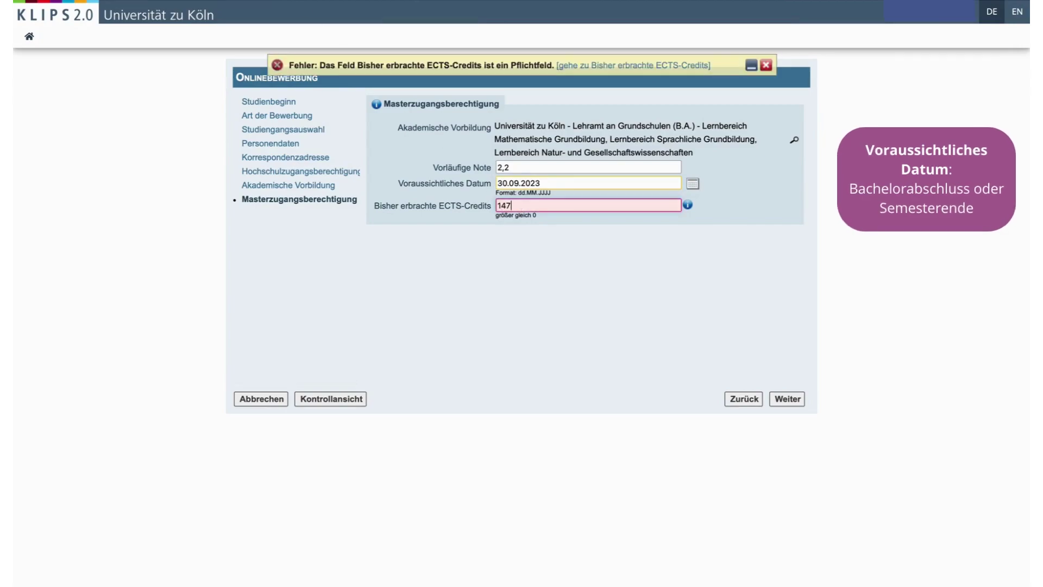
left_click(787, 405)
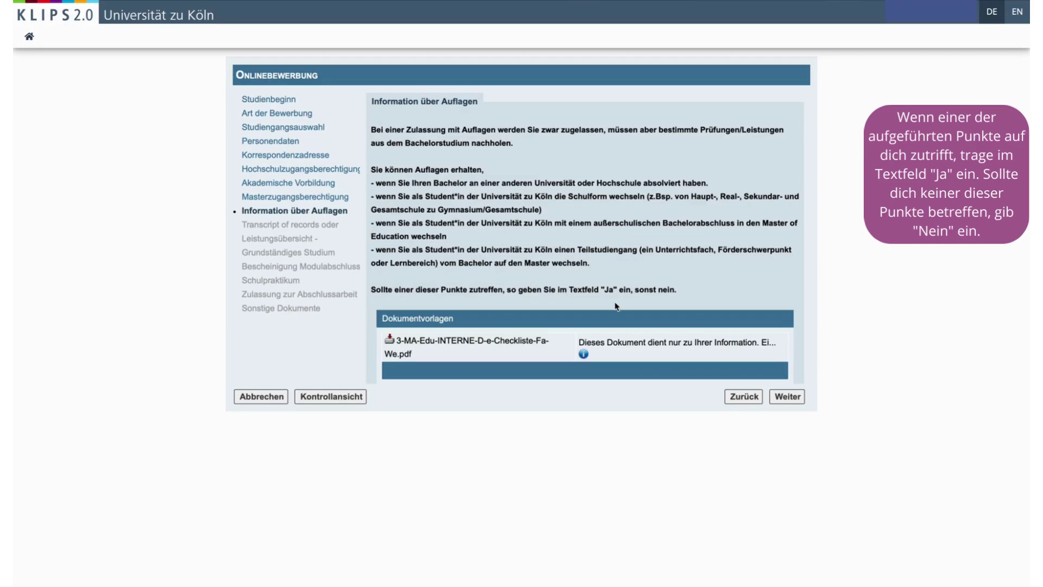
Step: Answer the question about admission conditions (Auflagen) with "Nein" and continue to the transcript of records page
scroll(647, 323, "down", 3)
left_click(646, 323)
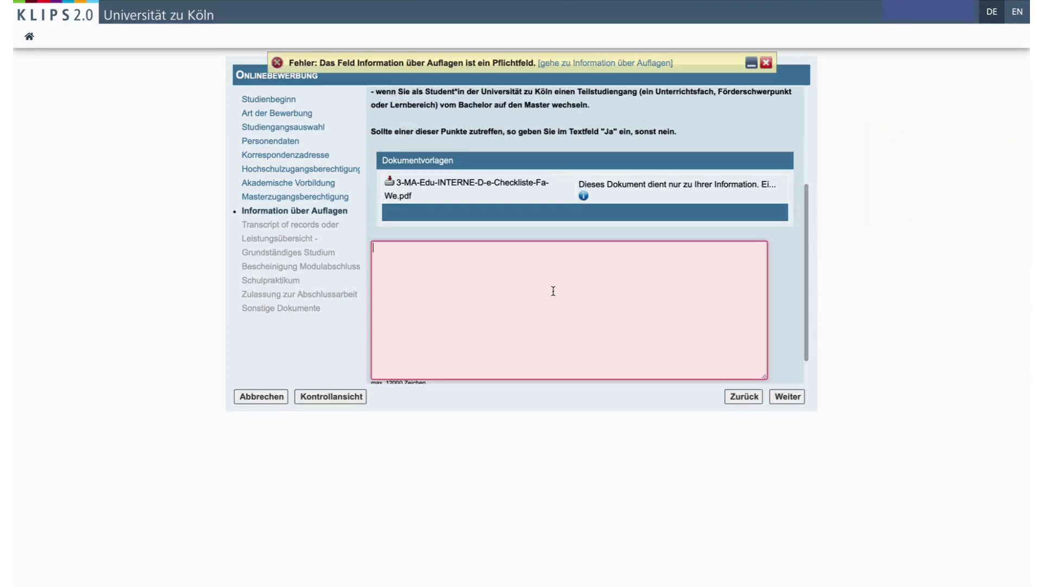
type("Nein")
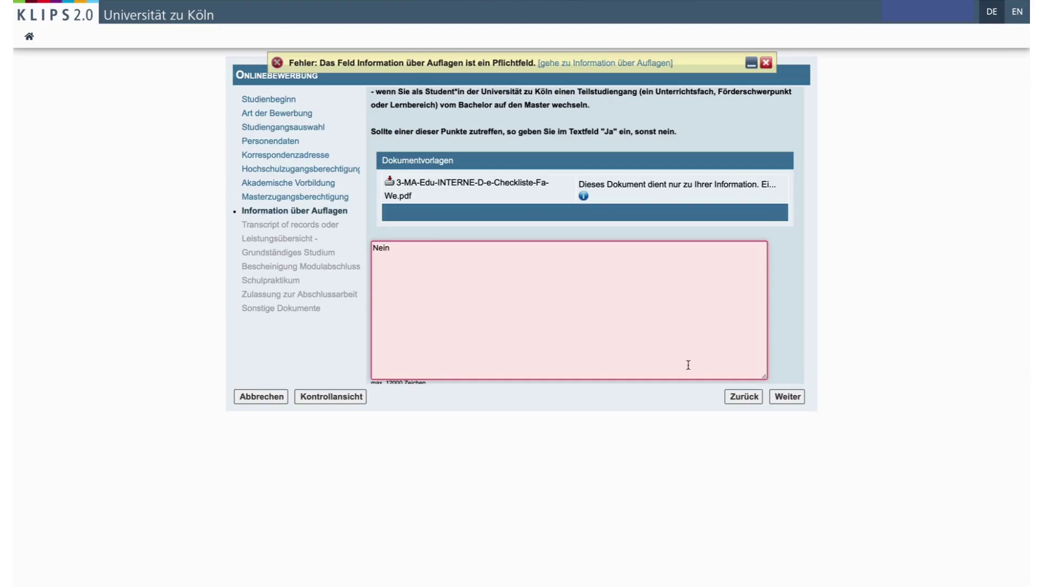
left_click(782, 396)
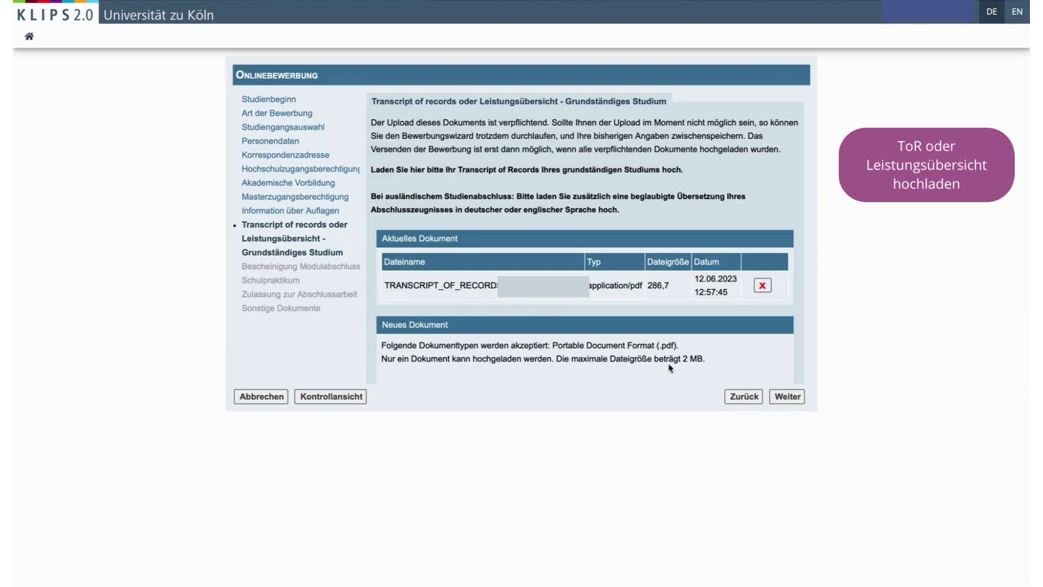
Step: Accept the uploaded transcript, provide it again as proof of the Schulpraktikum module, and continue to the Zulassung zur Abschlussarbeit page
left_click(784, 399)
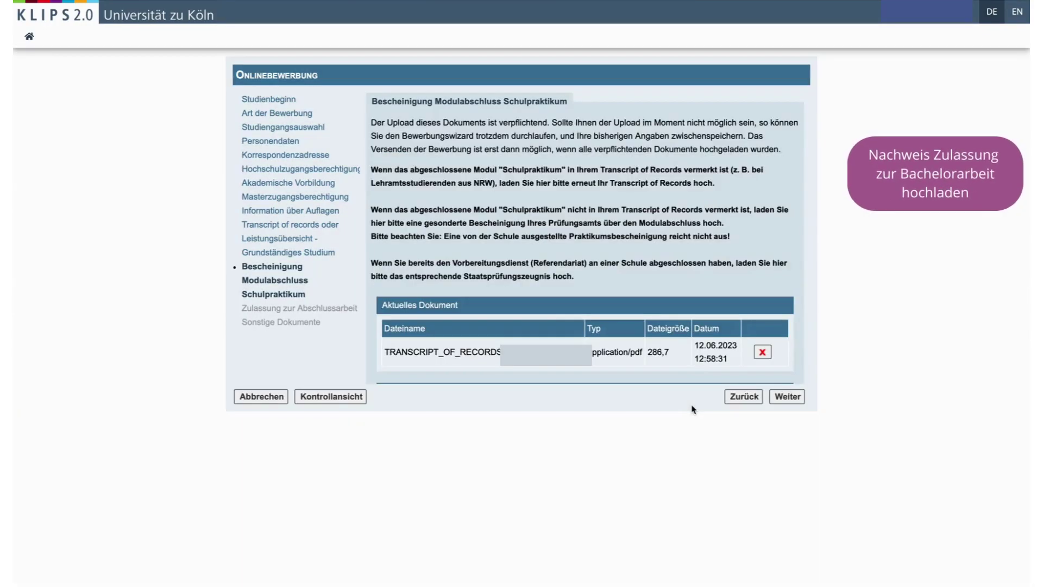
left_click(788, 398)
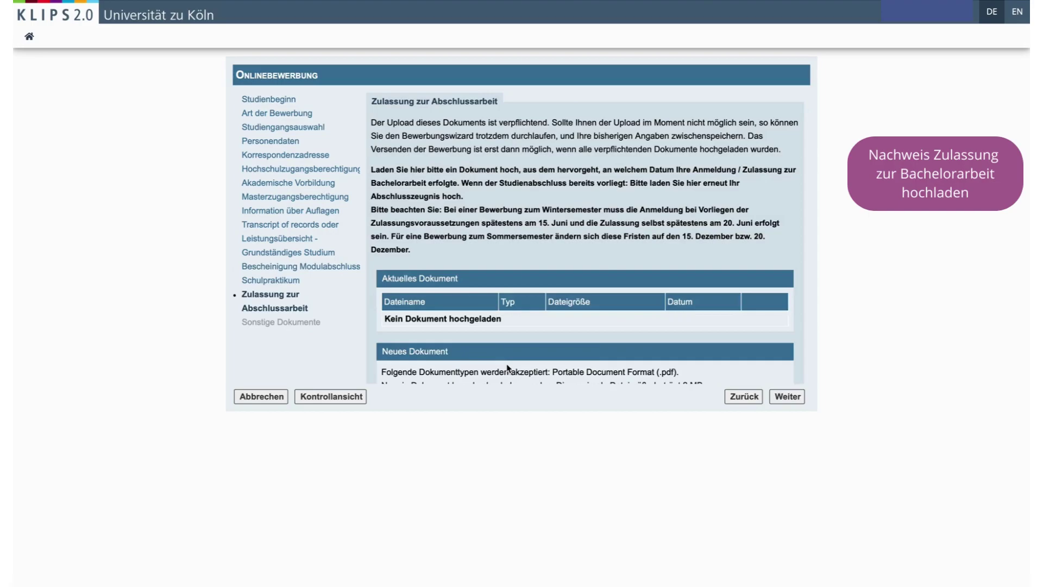
Step: Upload the PDF proving admission to the bachelor's thesis and continue to the Sonstige Dokumente page
scroll(508, 368, "down", 3)
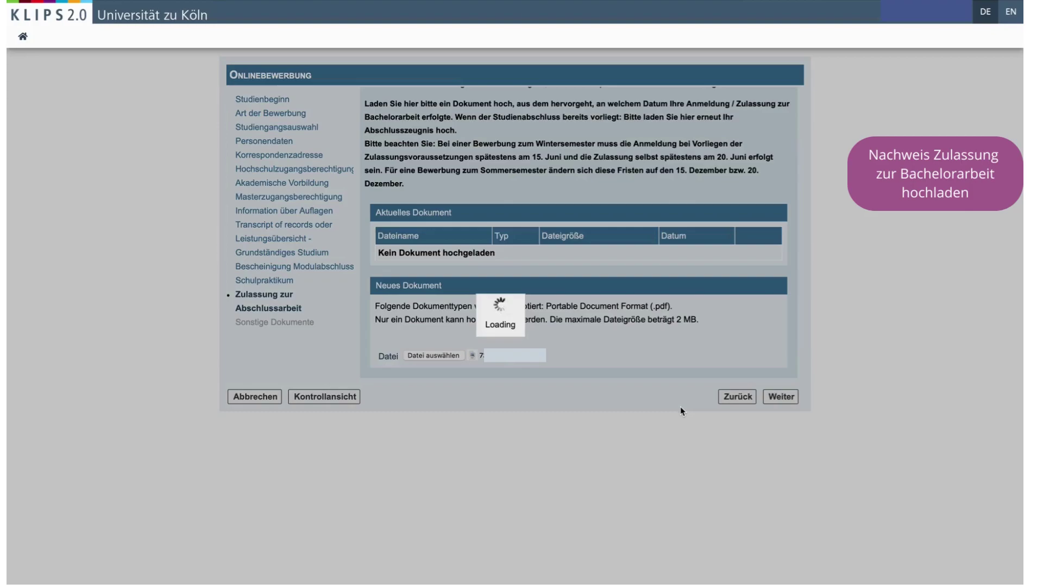
scroll(681, 335, "down", 3)
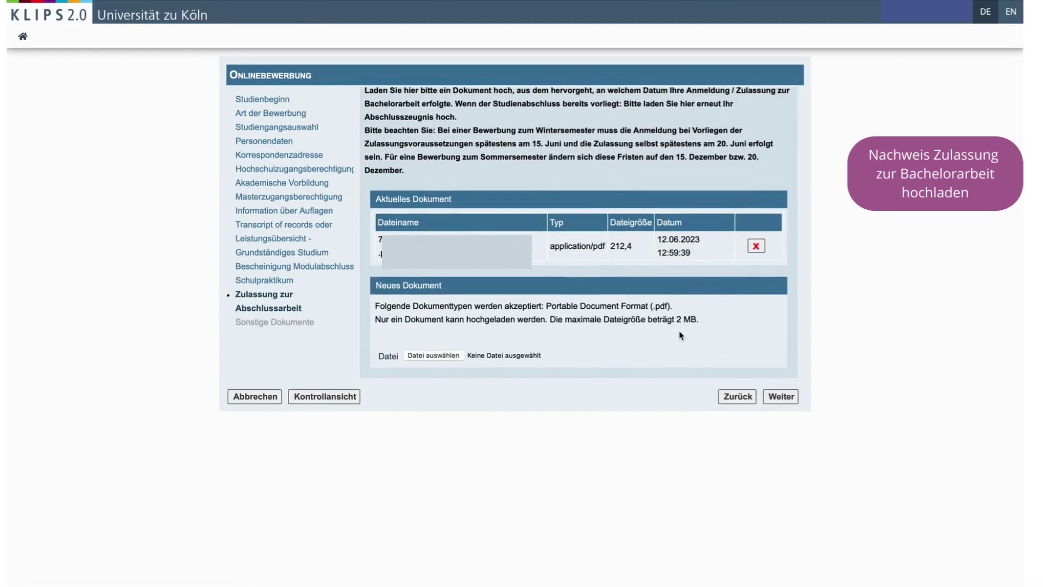
left_click(780, 396)
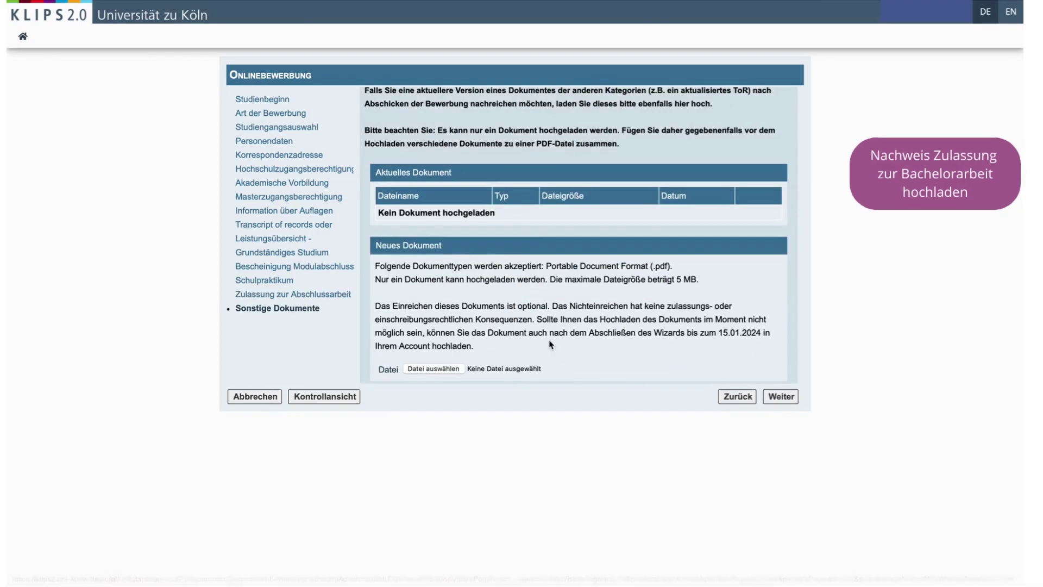
scroll(550, 344, "up", 2)
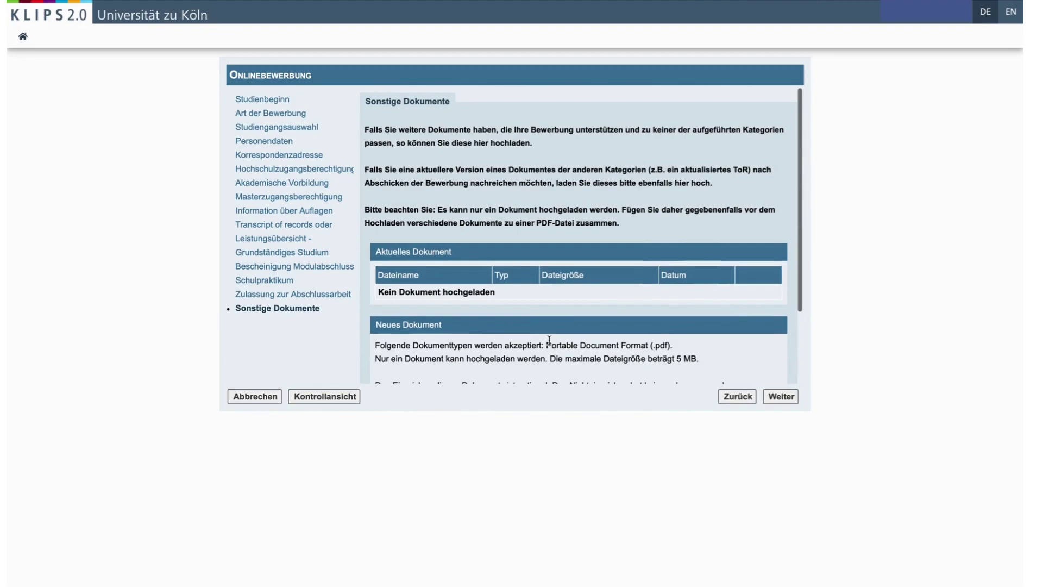